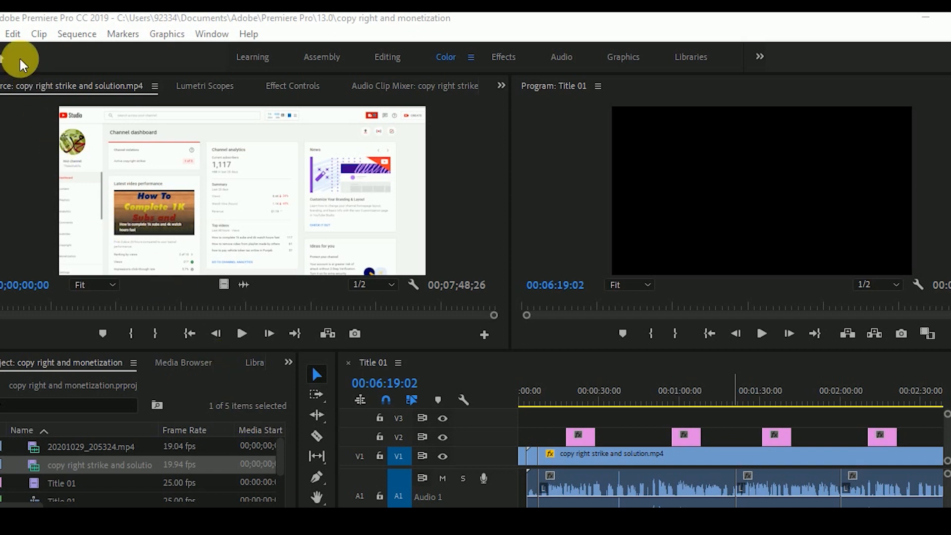
- Create a new legacy title named "like subscribe" with the default video settings
{"action": "left_click", "coordinate": [1, 39]}
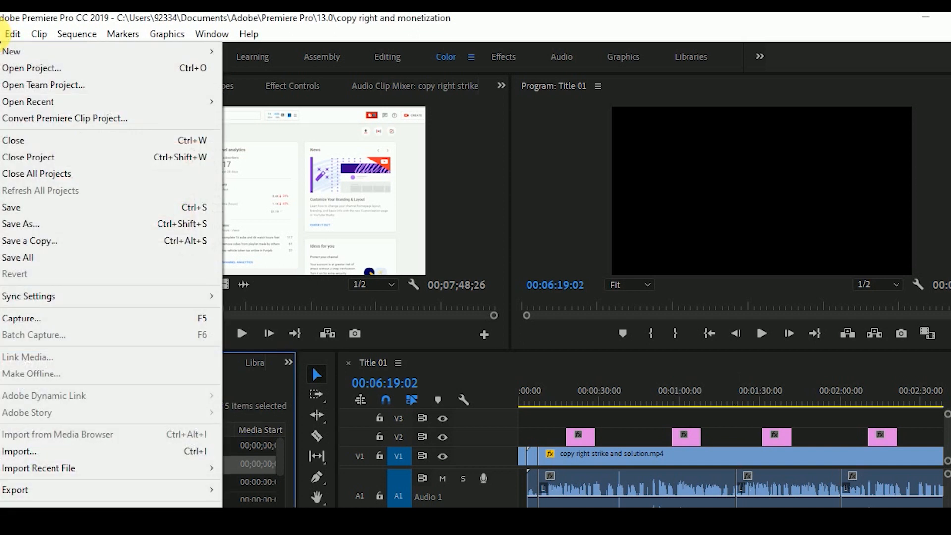
{"action": "mouse_move", "coordinate": [8, 51]}
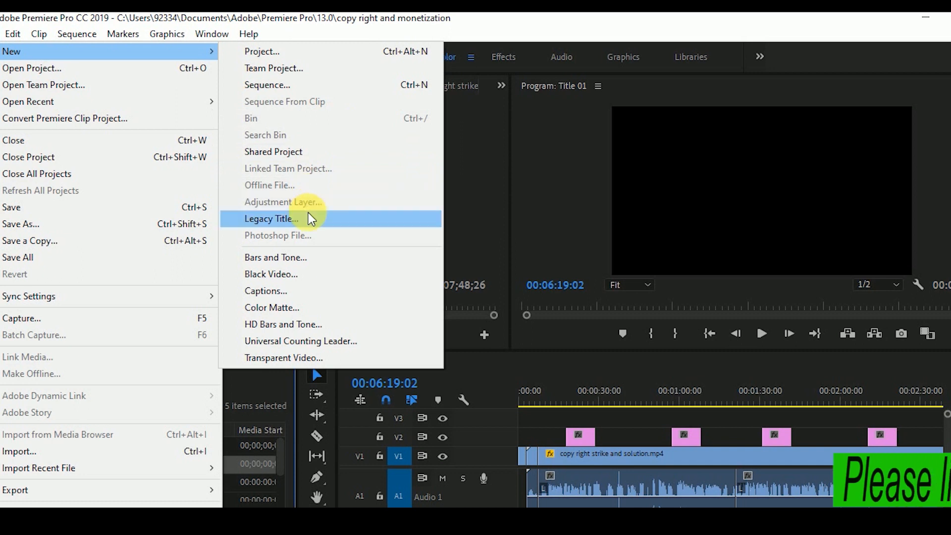
{"action": "left_click", "coordinate": [297, 224]}
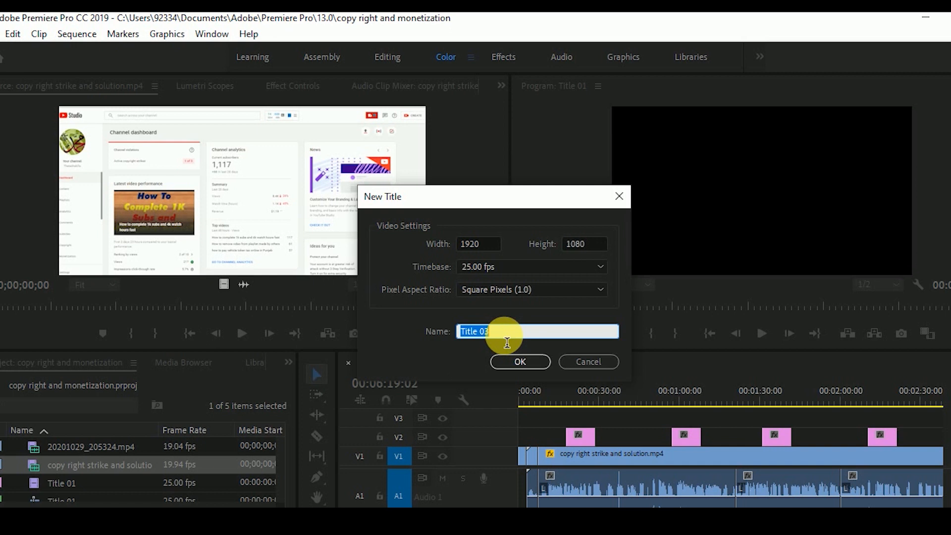
{"action": "type", "text": "like subscribe"}
{"action": "left_click", "coordinate": [527, 364]}
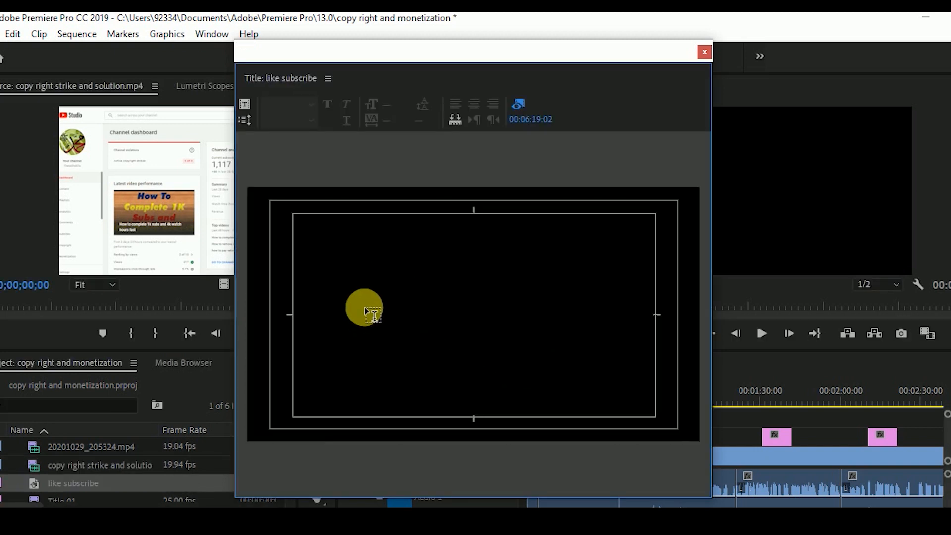
- Add the text "Please like subscribe our channel" to the title
{"action": "left_click", "coordinate": [359, 295]}
{"action": "type", "text": "Please like subscribe "}
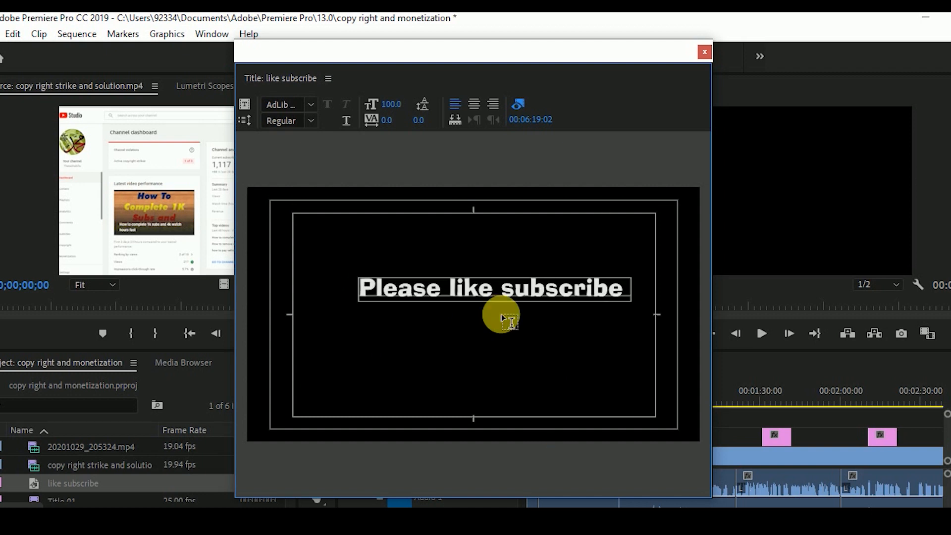
{"action": "type", "text": "our ch"}
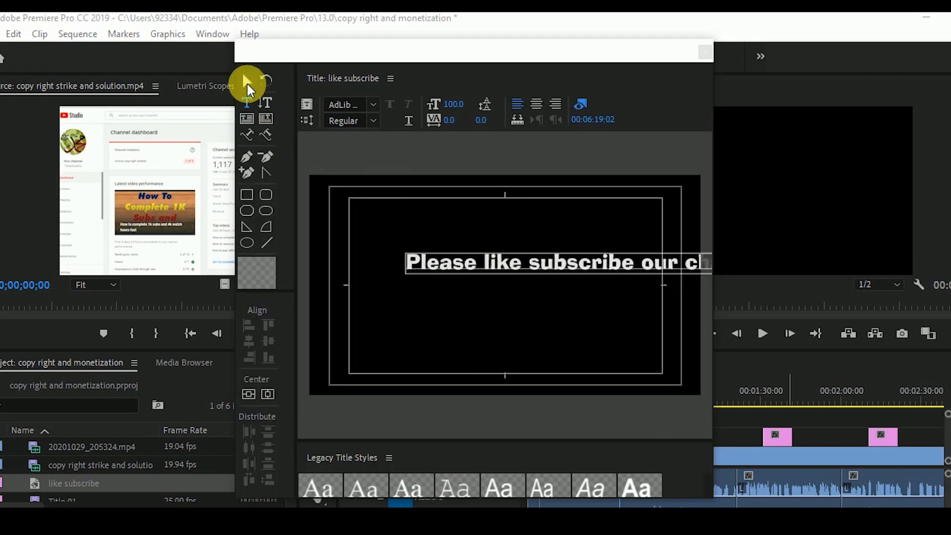
- Make the title text taller and narrower to fit inside the inner safe margin, and place it near the frame's lower edge
{"action": "left_click", "coordinate": [247, 85]}
{"action": "left_click", "coordinate": [248, 85]}
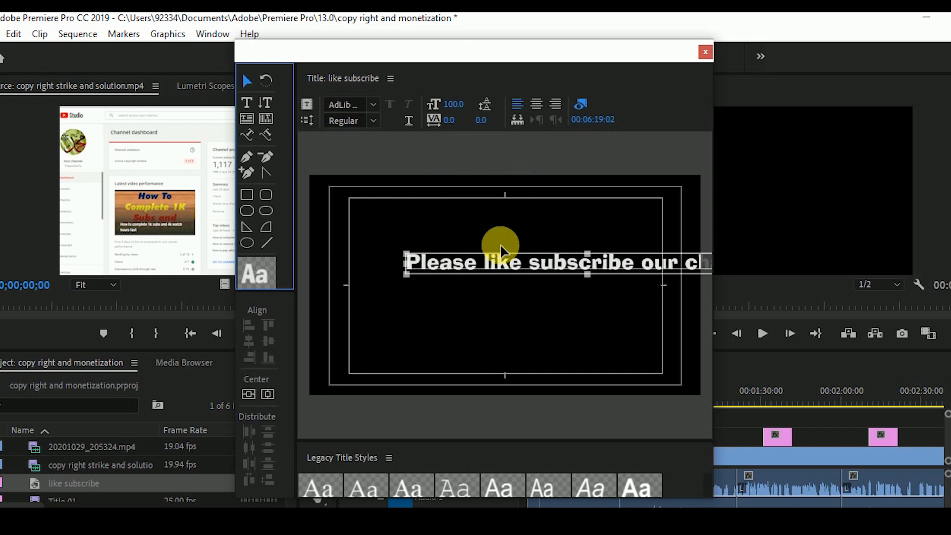
{"action": "left_click", "coordinate": [501, 258]}
{"action": "left_click_drag", "start_coordinate": [510, 259], "coordinate": [443, 268]}
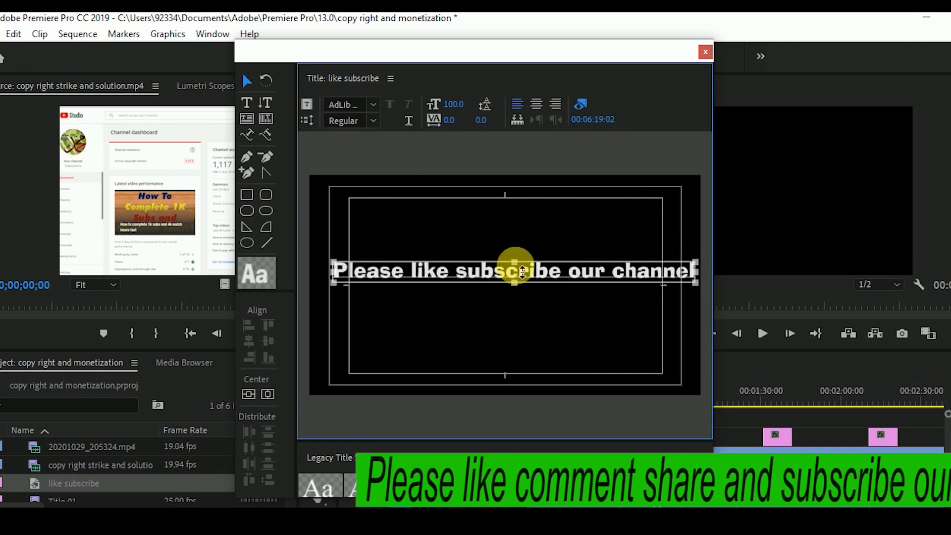
{"action": "left_click_drag", "start_coordinate": [522, 270], "coordinate": [515, 254]}
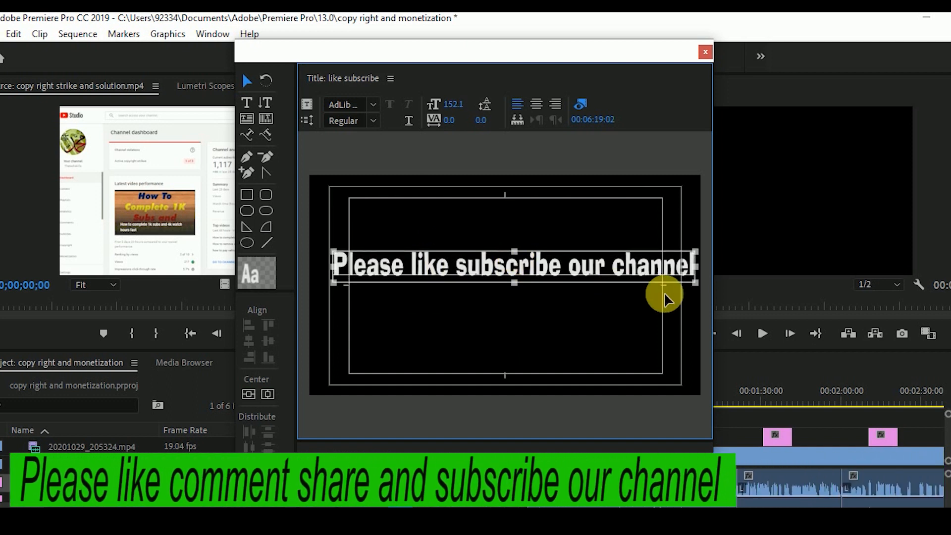
{"action": "left_click_drag", "start_coordinate": [687, 285], "coordinate": [651, 283]}
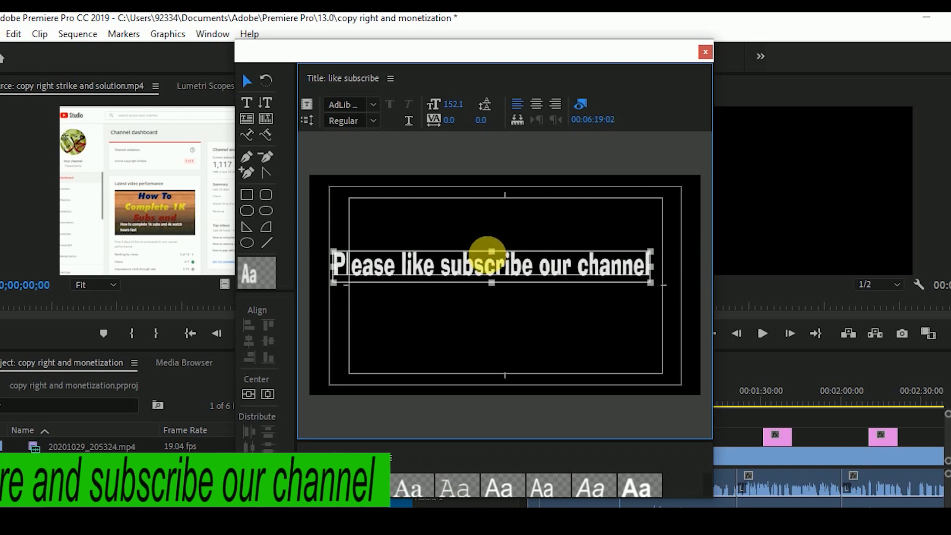
{"action": "mouse_move", "coordinate": [339, 281]}
{"action": "left_mouse_down"}
{"action": "mouse_move", "coordinate": [373, 293]}
{"action": "mouse_move", "coordinate": [354, 283]}
{"action": "left_mouse_up"}
{"action": "left_click_drag", "start_coordinate": [522, 278], "coordinate": [520, 331]}
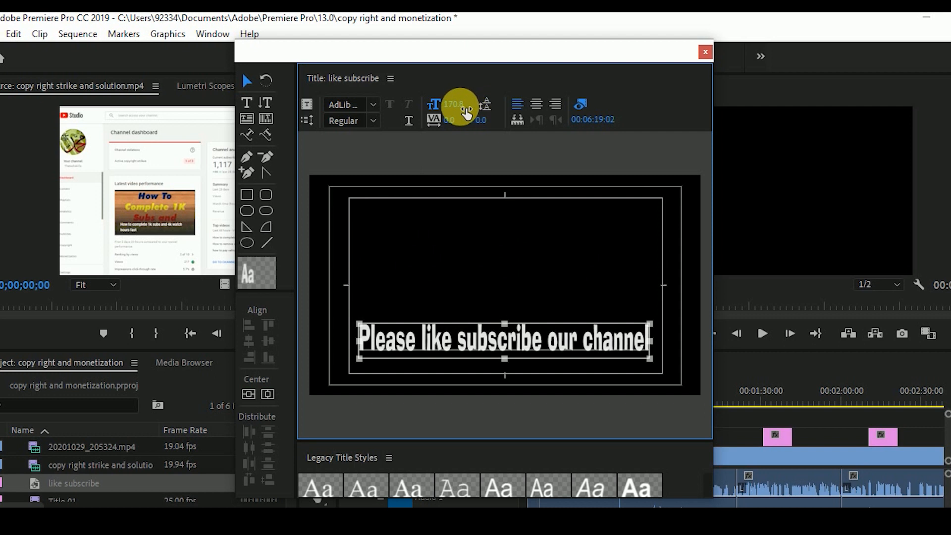
- Set the title text's font to Baskerville Old Face and make the text slightly taller, keeping its baseline level
{"action": "left_click", "coordinate": [373, 105]}
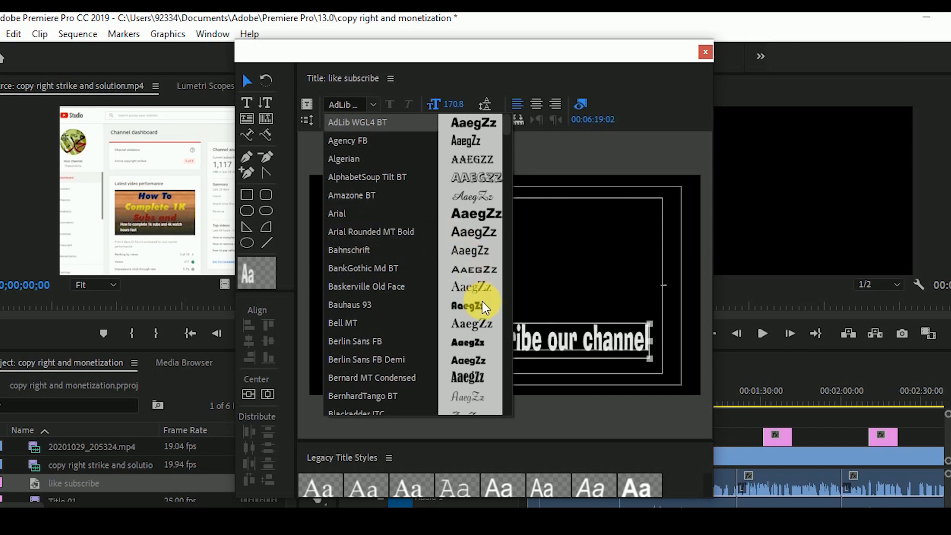
{"action": "left_click", "coordinate": [362, 285]}
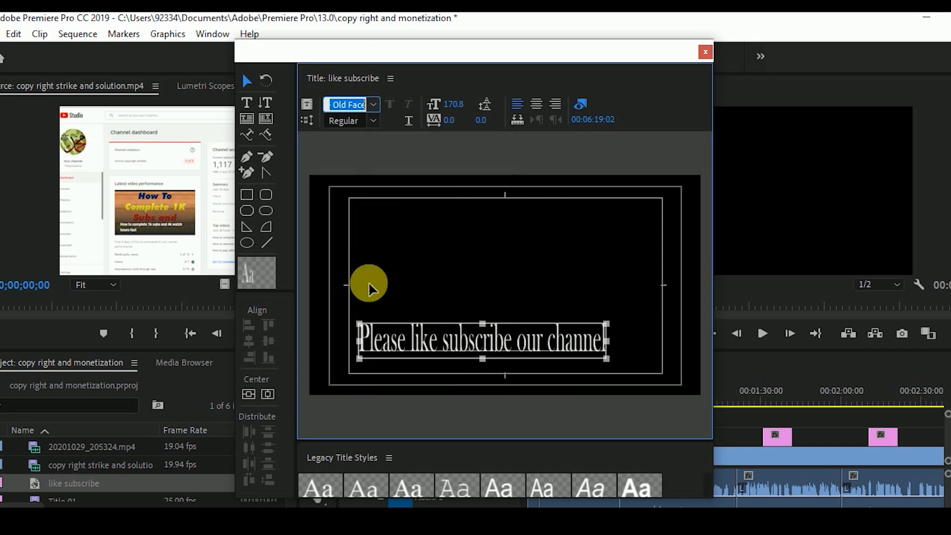
{"action": "left_click_drag", "start_coordinate": [607, 322], "coordinate": [630, 308]}
{"action": "left_click_drag", "start_coordinate": [608, 350], "coordinate": [612, 360]}
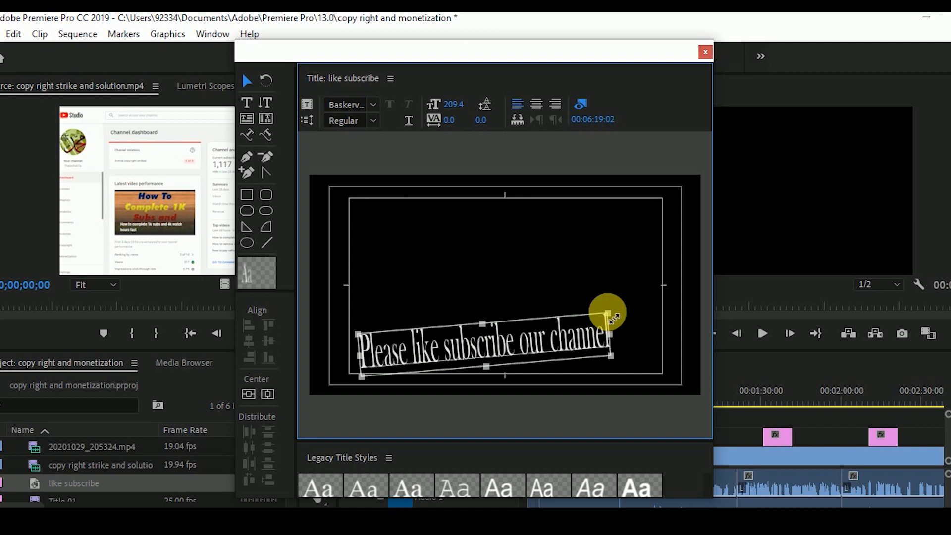
{"action": "left_click_drag", "start_coordinate": [617, 319], "coordinate": [613, 315]}
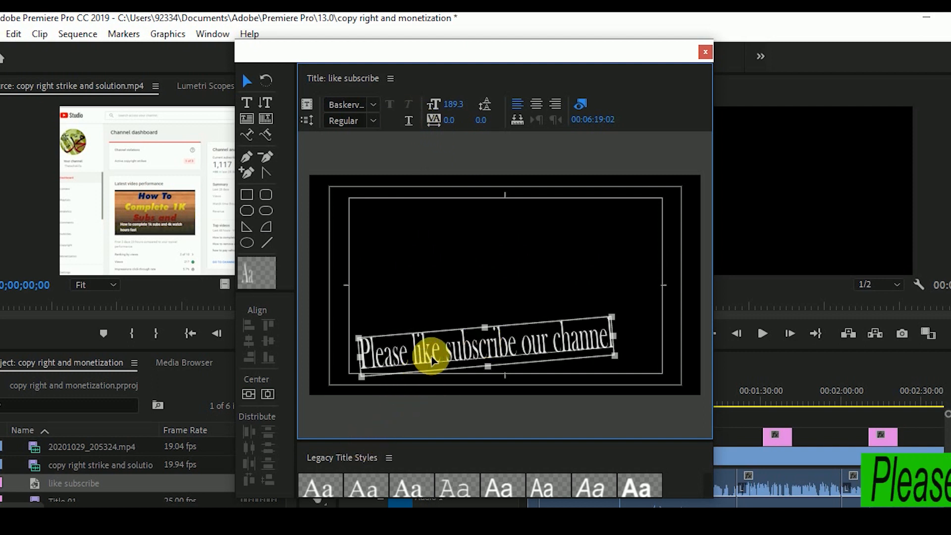
{"action": "left_click_drag", "start_coordinate": [613, 319], "coordinate": [625, 325]}
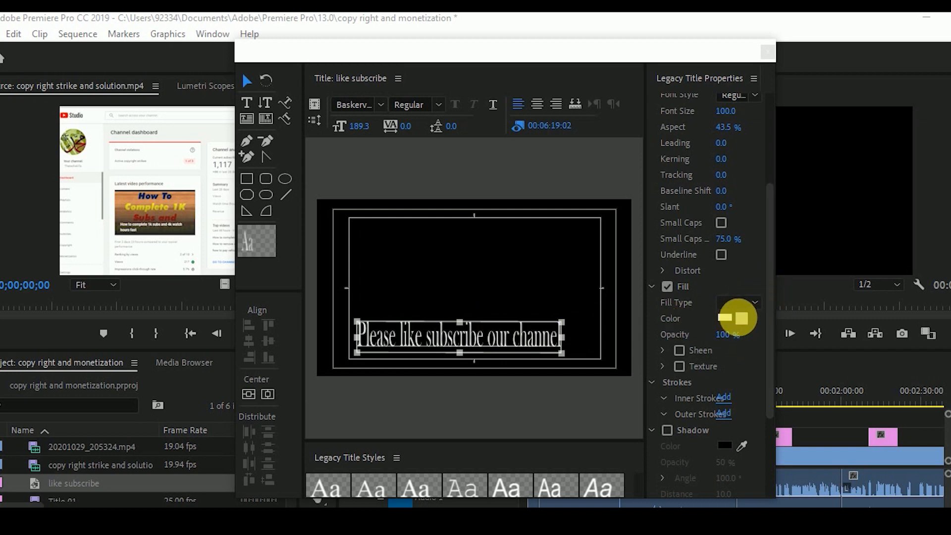
- Sample a dark grey fill color (#1D1D1D) for the title text with the eyedropper
{"action": "left_click", "coordinate": [736, 324]}
{"action": "left_click", "coordinate": [731, 323]}
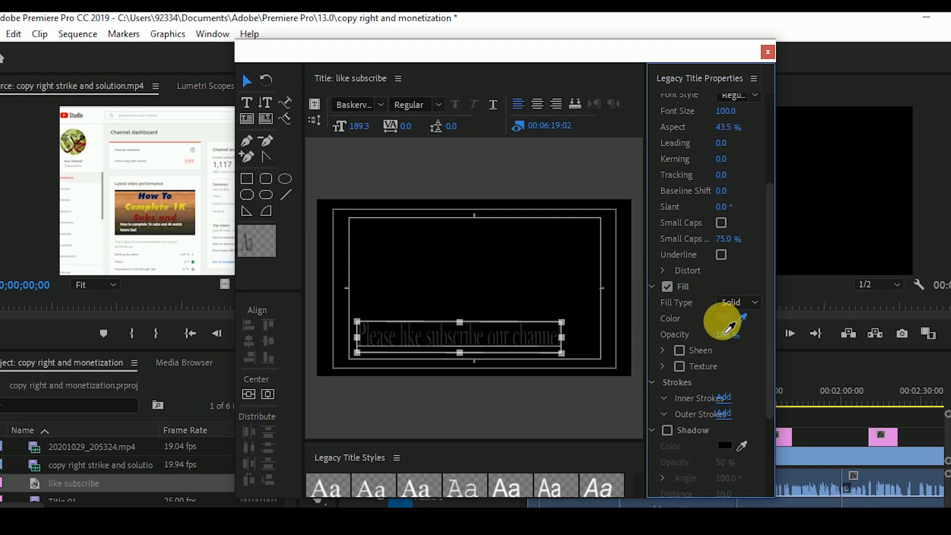
{"action": "left_click", "coordinate": [738, 322]}
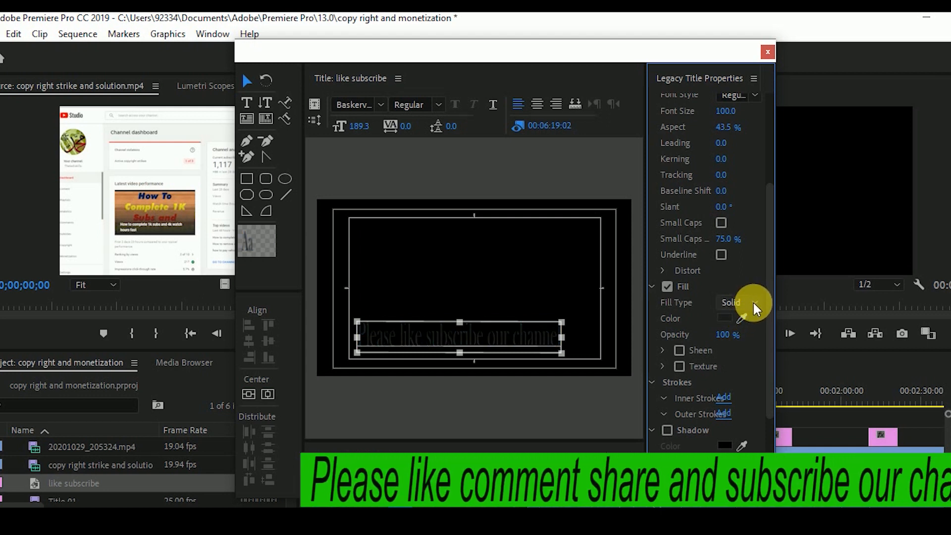
- Set the text's fill type to Radial Gradient and its first color stop to a bright green with a hue of about 97°
{"action": "left_click", "coordinate": [754, 304]}
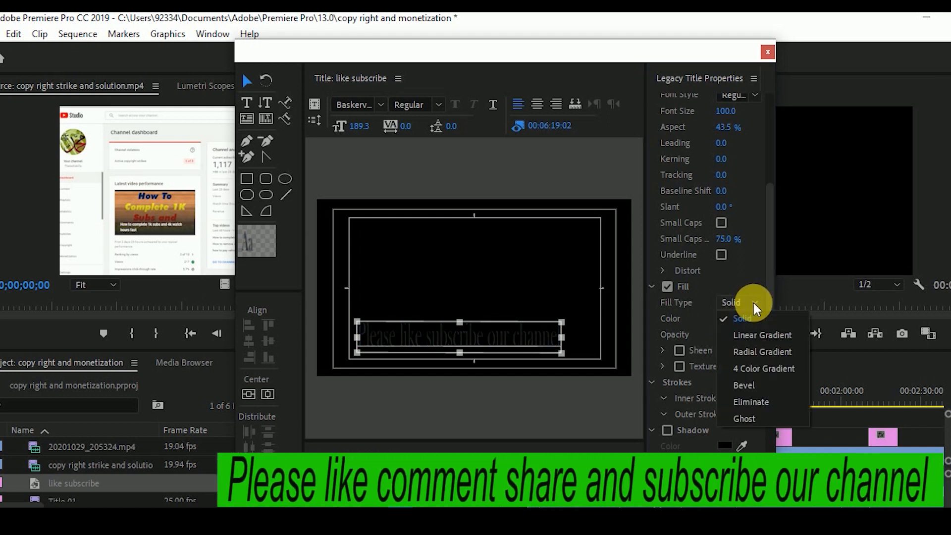
{"action": "left_click", "coordinate": [754, 346]}
{"action": "double_click", "coordinate": [730, 332]}
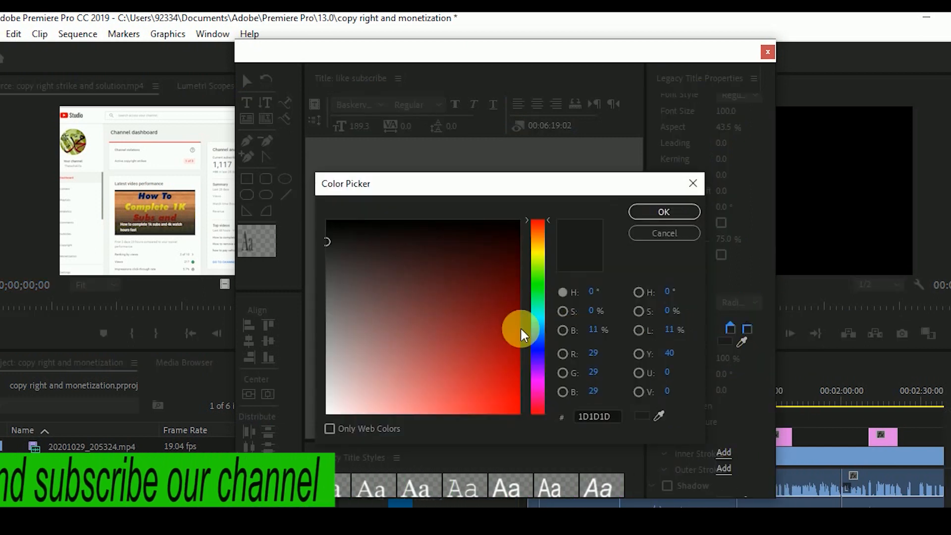
{"action": "left_click", "coordinate": [537, 287]}
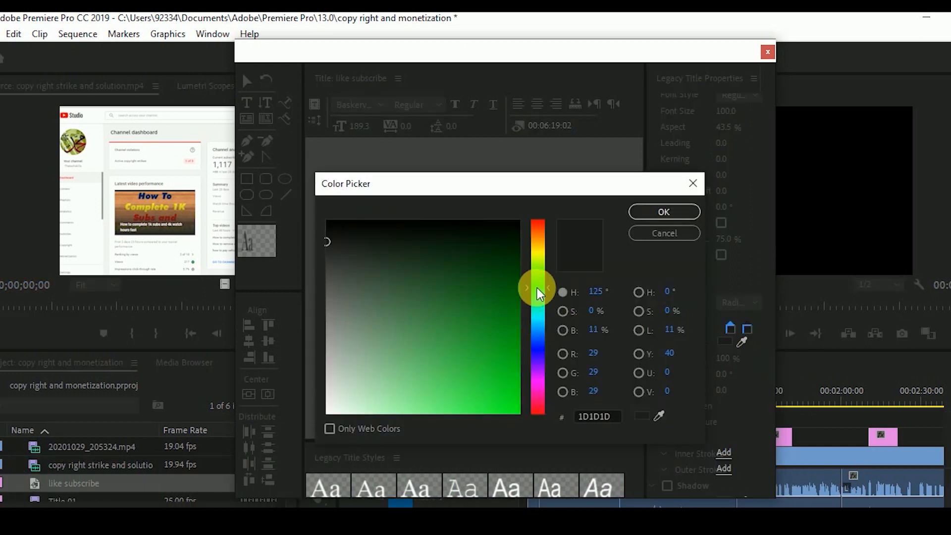
{"action": "left_click", "coordinate": [542, 346]}
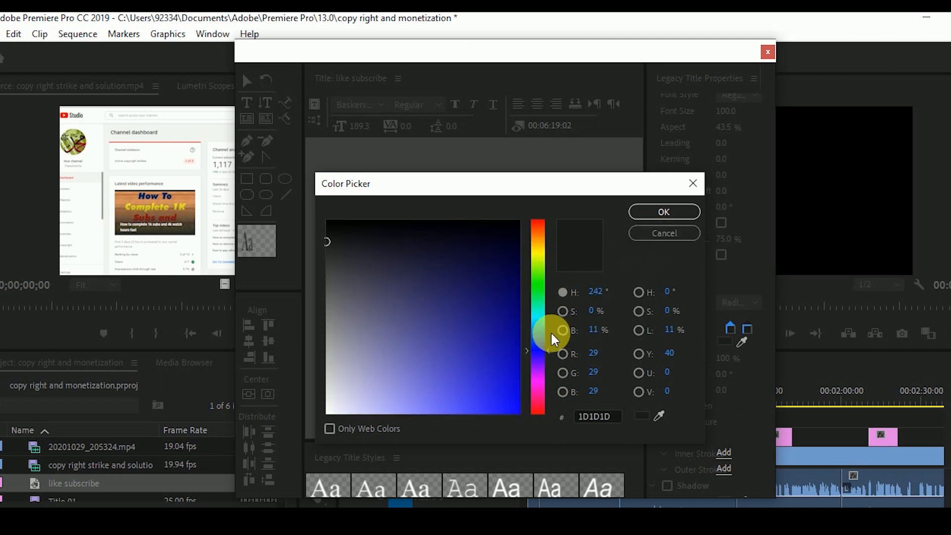
{"action": "left_click_drag", "start_coordinate": [541, 353], "coordinate": [545, 272]}
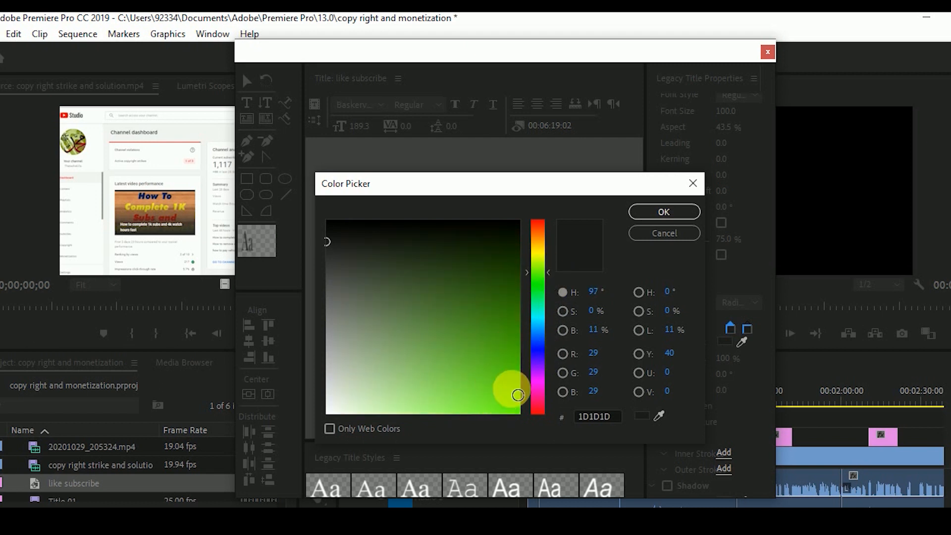
{"action": "left_click", "coordinate": [512, 388]}
{"action": "left_click", "coordinate": [651, 220]}
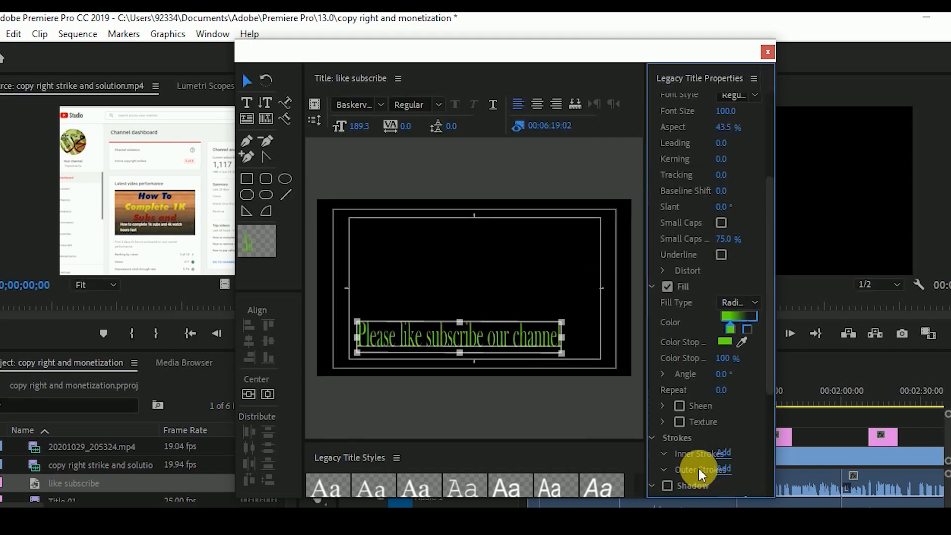
- Enlarge the title text to span the inner safe margin's width at a font size of about 259, and close the title editor
{"action": "left_click_drag", "start_coordinate": [563, 323], "coordinate": [607, 311]}
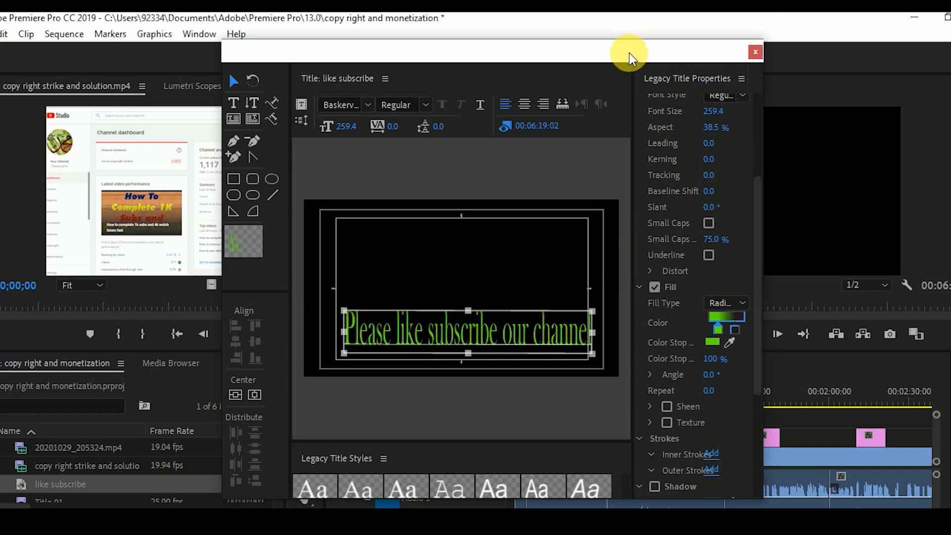
{"action": "left_click_drag", "start_coordinate": [632, 49], "coordinate": [620, 58]}
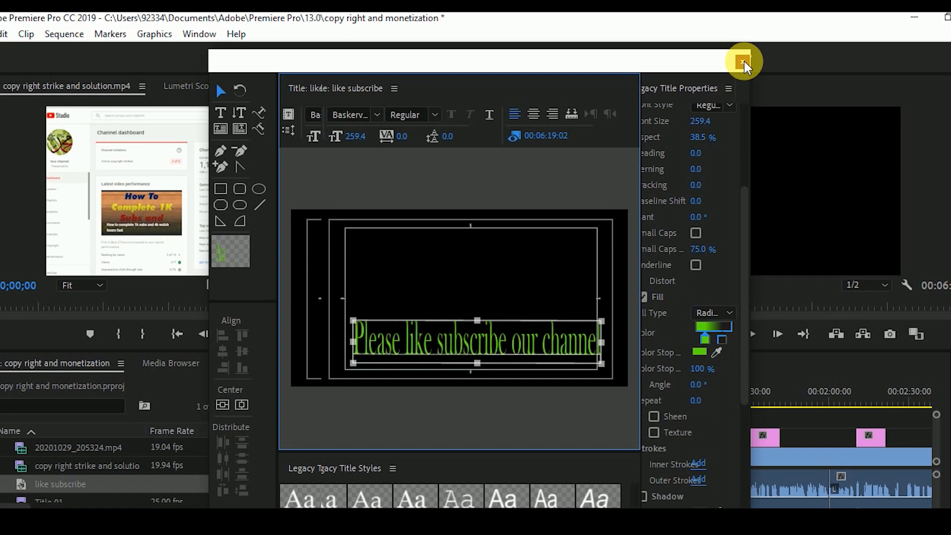
{"action": "left_click", "coordinate": [744, 61]}
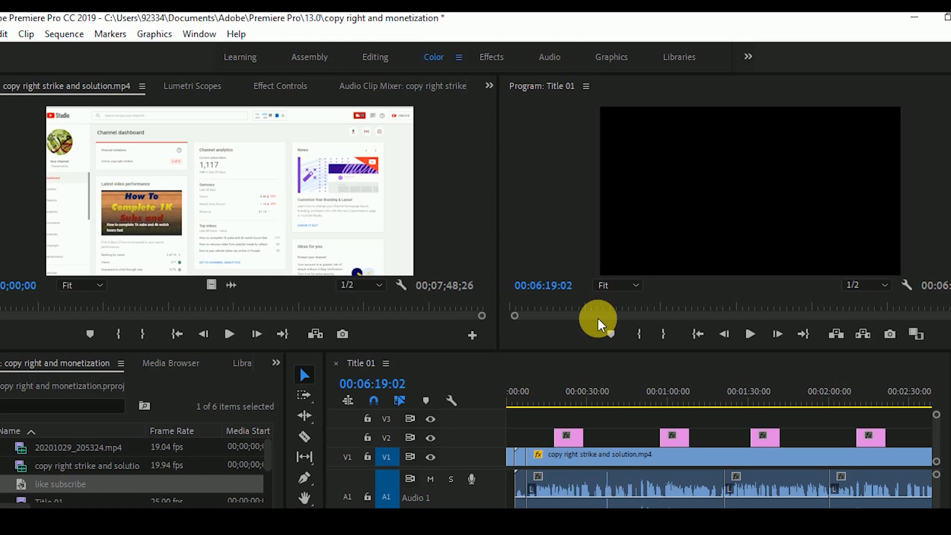
- Place the "like subscribe" title on track V3 at about 45 seconds and show that frame at 00:00:45:24
{"action": "left_click", "coordinate": [354, 526]}
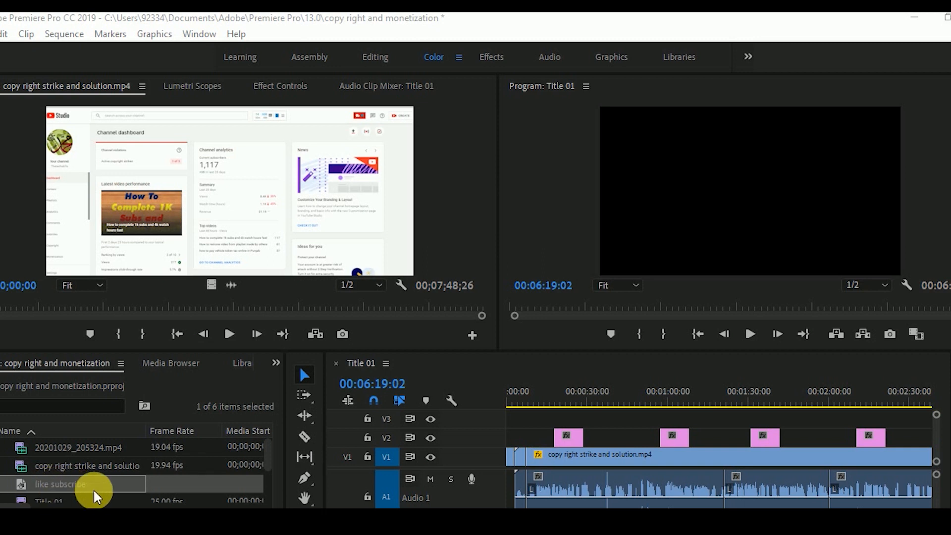
{"action": "left_click_drag", "start_coordinate": [68, 489], "coordinate": [626, 424]}
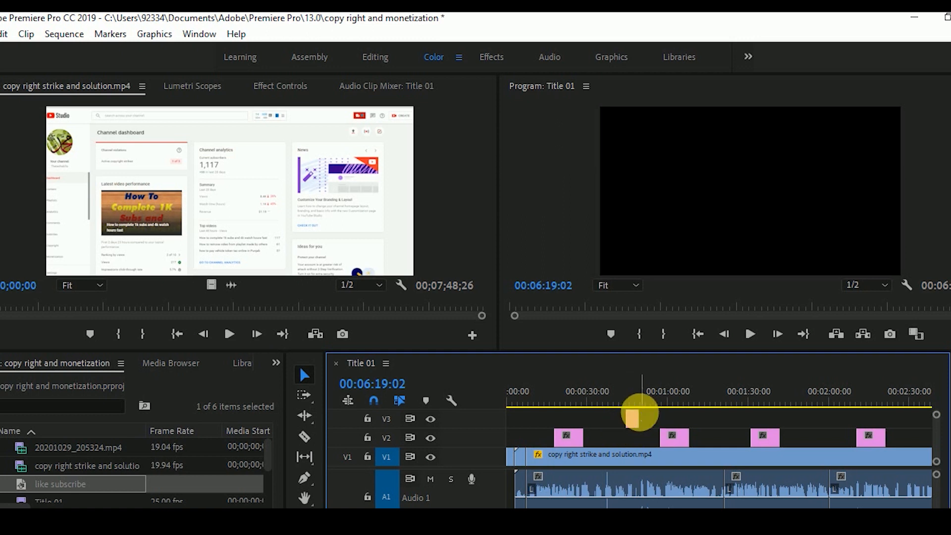
{"action": "left_click", "coordinate": [633, 402]}
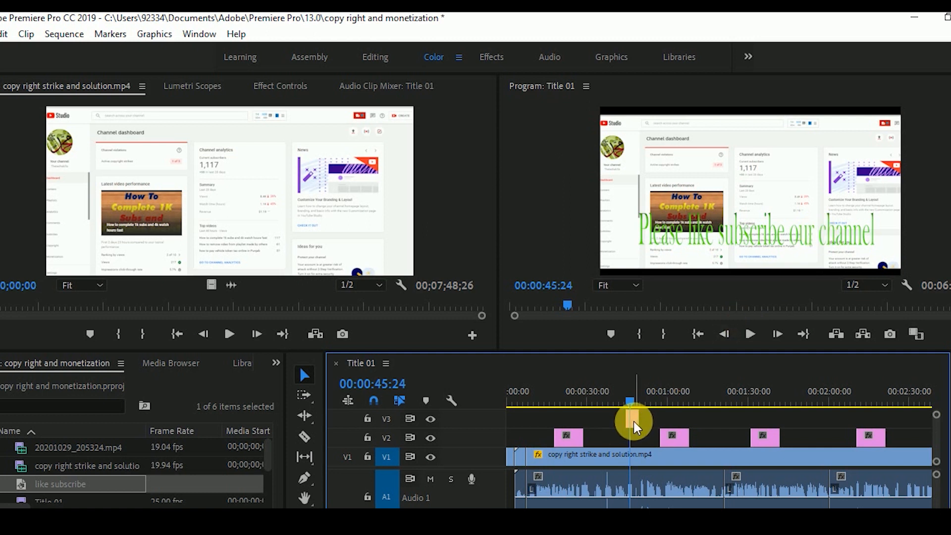
- Lengthen the "like subscribe" clip on V3 to about 30 seconds and move it to start at about 00:01:08
{"action": "left_click_drag", "start_coordinate": [634, 426], "coordinate": [894, 420]}
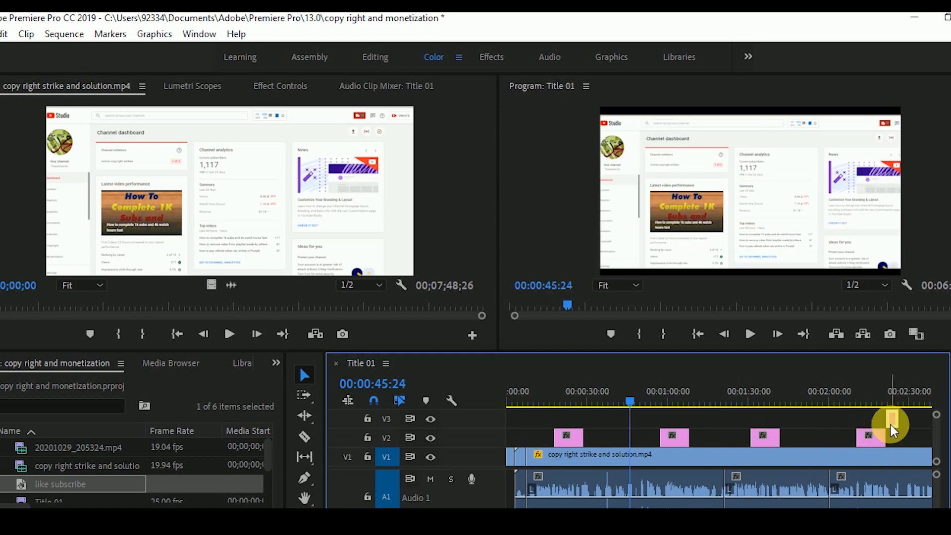
{"action": "left_click_drag", "start_coordinate": [896, 427], "coordinate": [837, 434]}
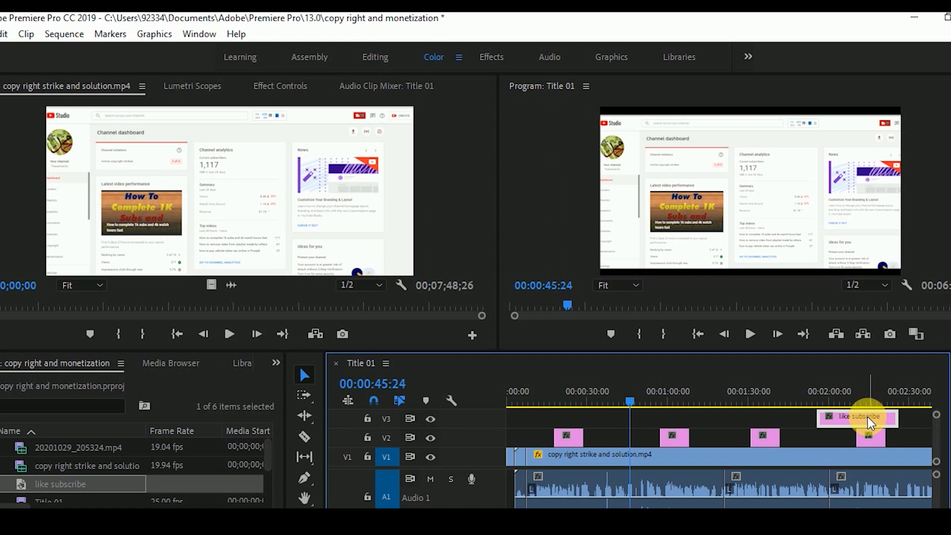
{"action": "left_click_drag", "start_coordinate": [849, 419], "coordinate": [722, 419]}
- Play the sequence from the start of the "like subscribe" clip, and again from about 00:01:03
{"action": "left_click", "coordinate": [694, 399]}
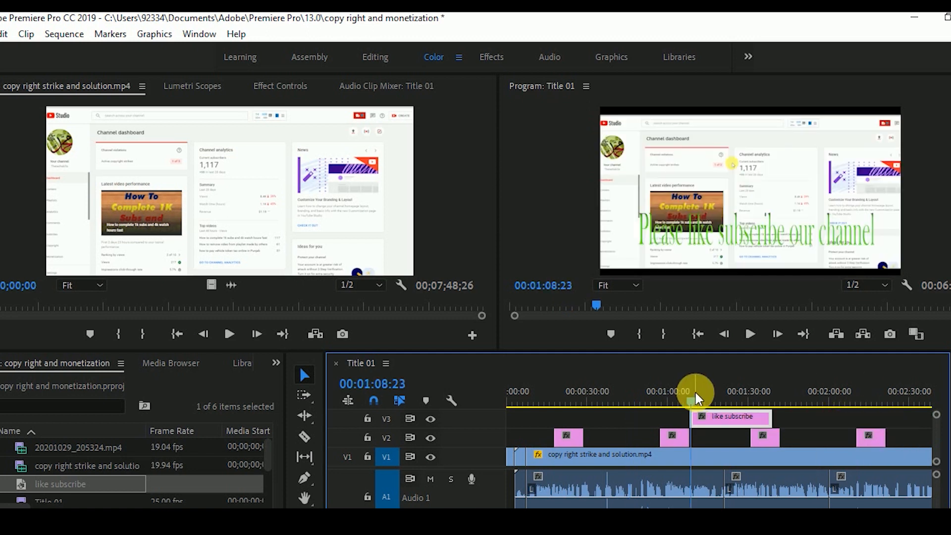
{"action": "key", "text": "space"}
{"action": "left_click", "coordinate": [677, 394]}
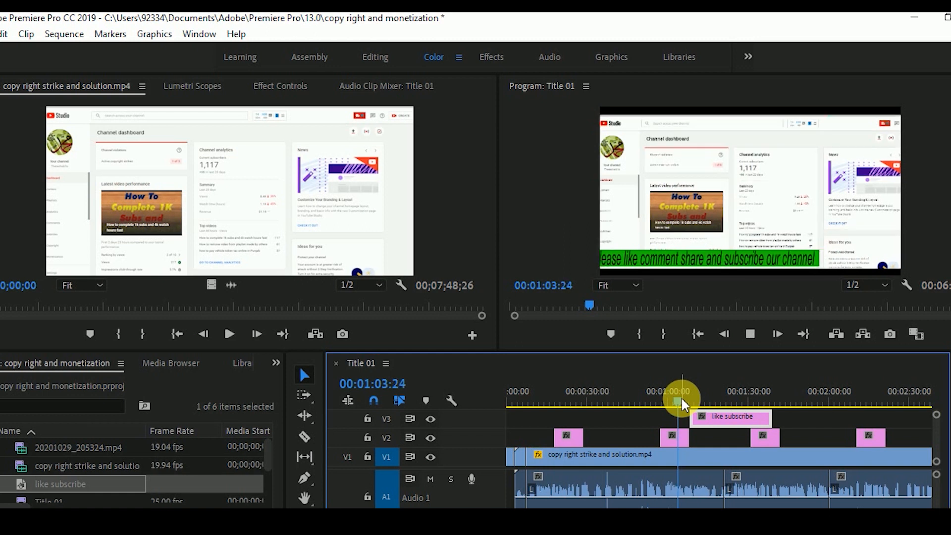